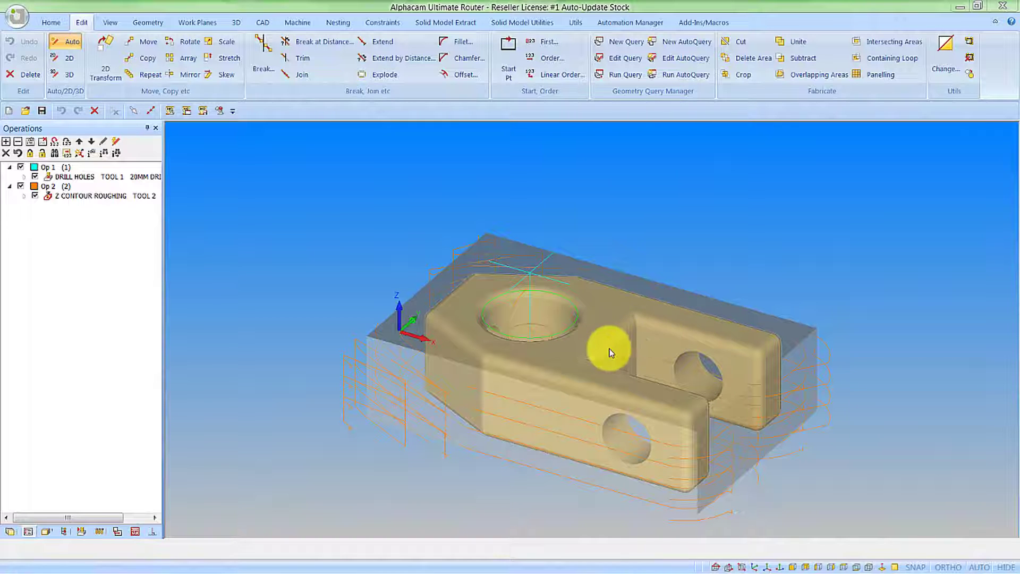
{"action": "middle_click_drag", "start_coordinate": [569, 353], "coordinate": [534, 341]}
{"action": "scroll", "coordinate": [536, 344], "scroll_direction": "up", "scroll_amount": 3}
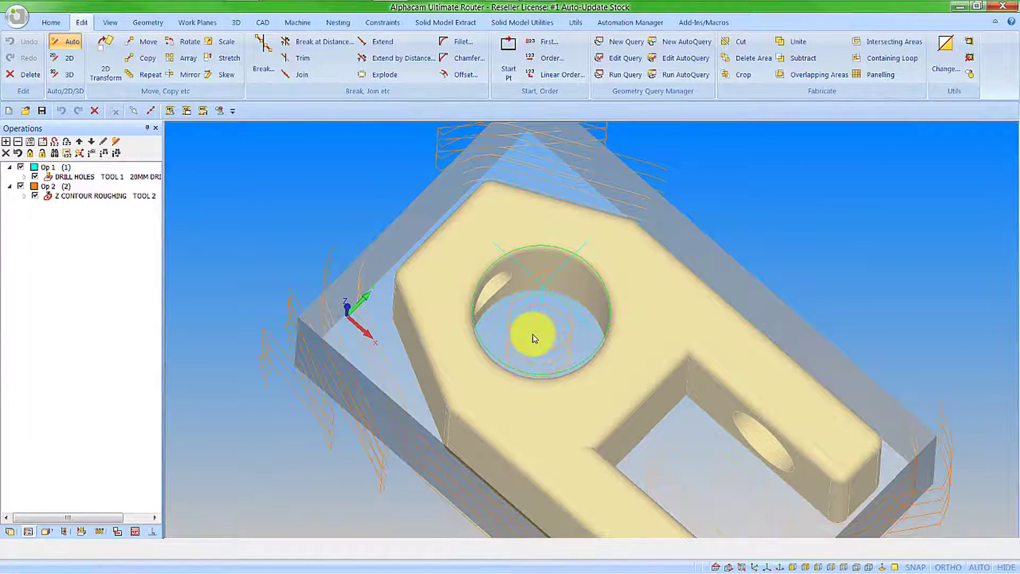
{"action": "scroll", "coordinate": [534, 339], "scroll_direction": "down", "scroll_amount": 3}
{"action": "middle_click_drag", "start_coordinate": [533, 337], "coordinate": [536, 332]}
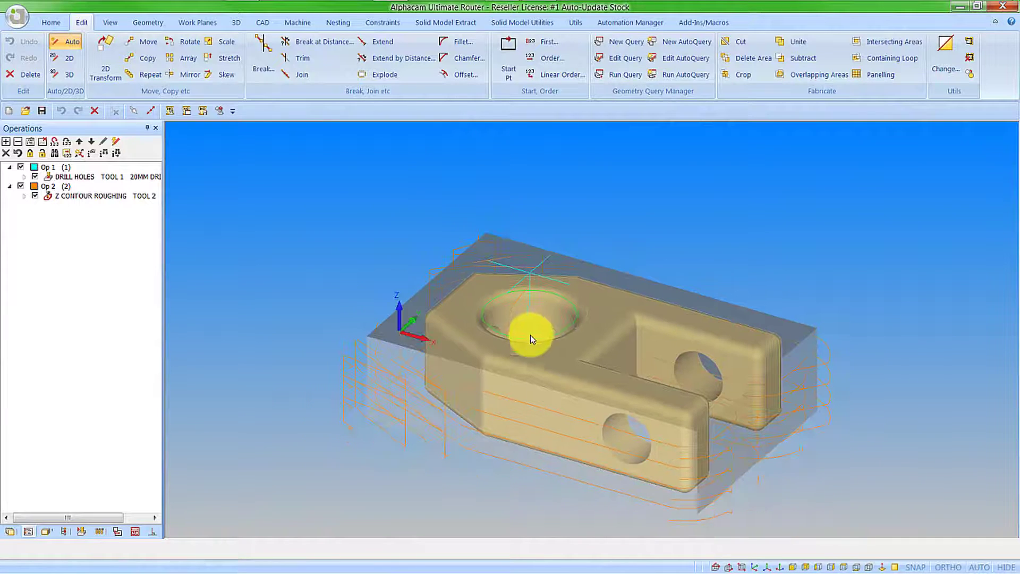
Play the solid simulation through the 10MM flat bore of the drilled hole, then stop it.
{"action": "left_click", "coordinate": [79, 533]}
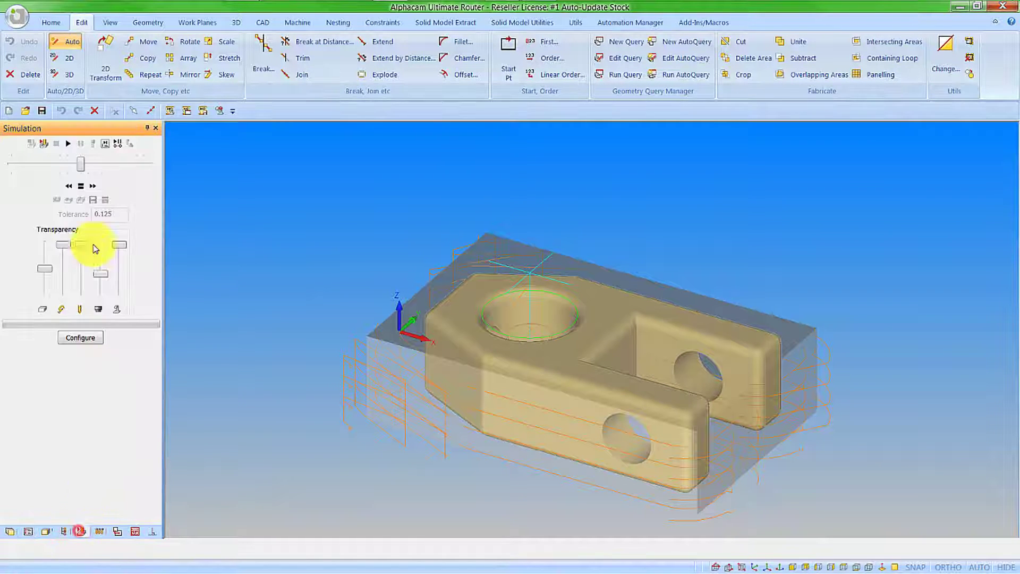
{"action": "left_click", "coordinate": [43, 144]}
{"action": "left_click", "coordinate": [69, 145]}
{"action": "left_click", "coordinate": [93, 187]}
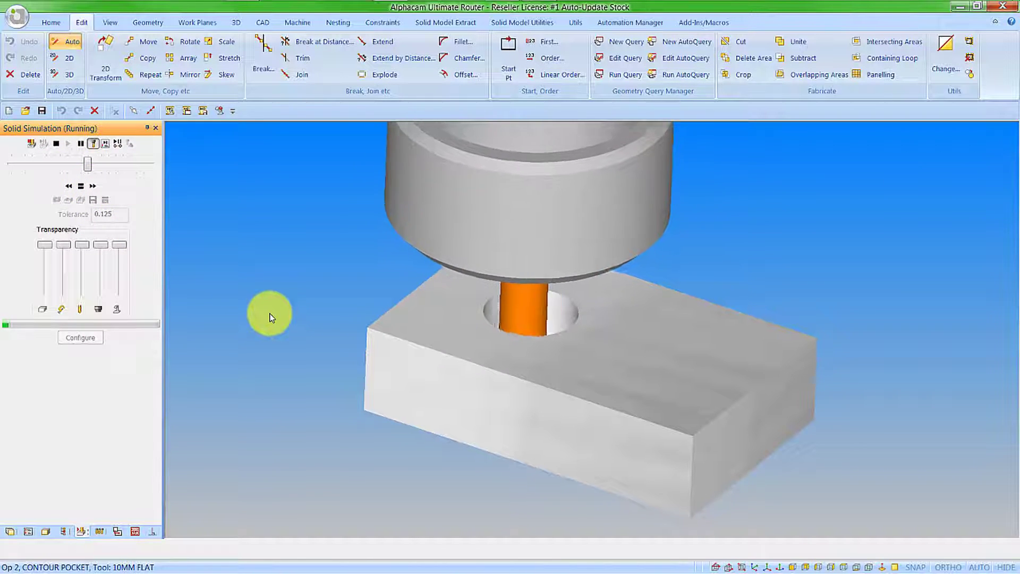
{"action": "middle_click_drag", "start_coordinate": [428, 348], "coordinate": [432, 352]}
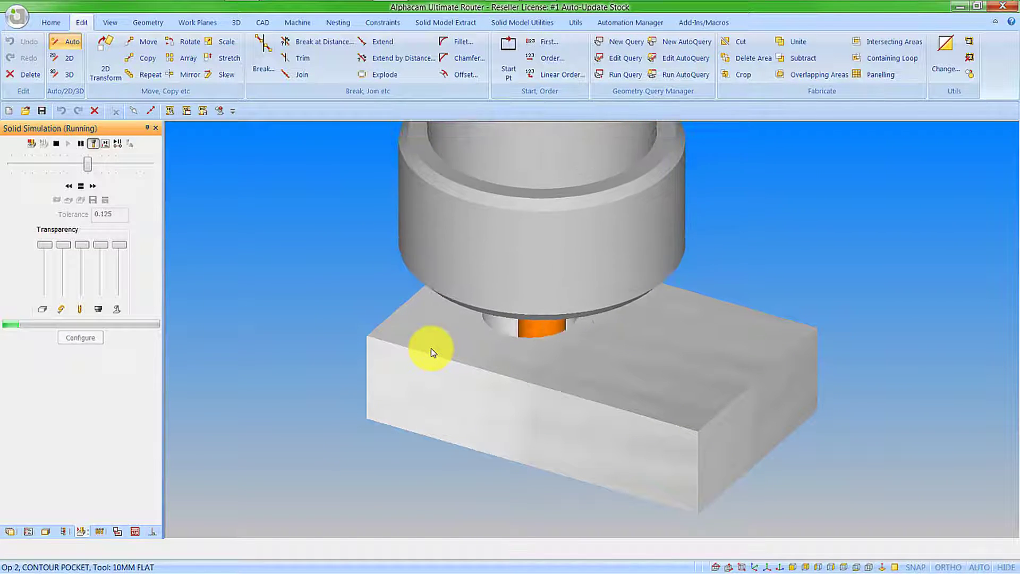
{"action": "left_click", "coordinate": [58, 143]}
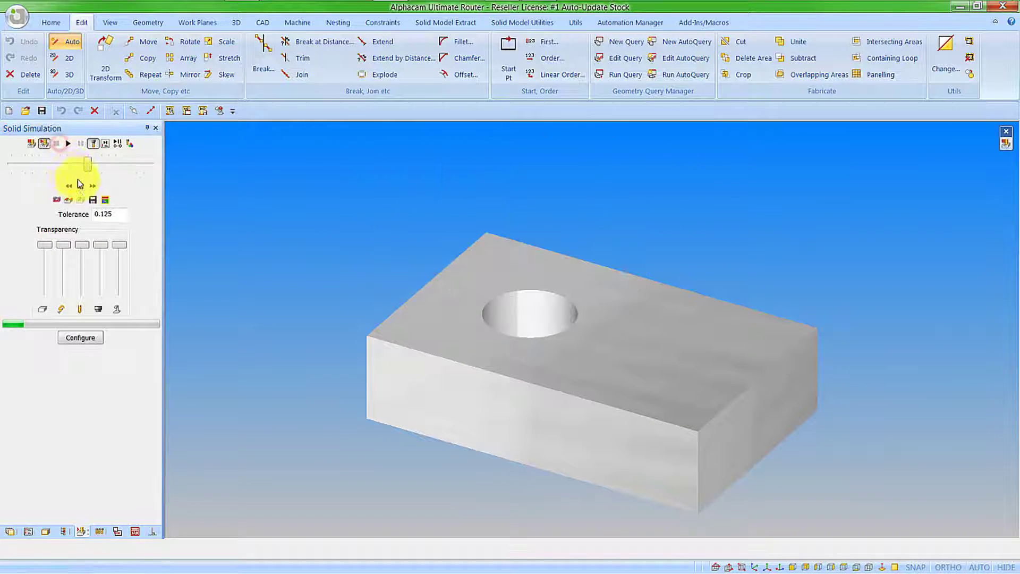
Leave simulation and set the Construction Material stock (Z 0 to -20) to associate for auto-update.
{"action": "left_click", "coordinate": [43, 143]}
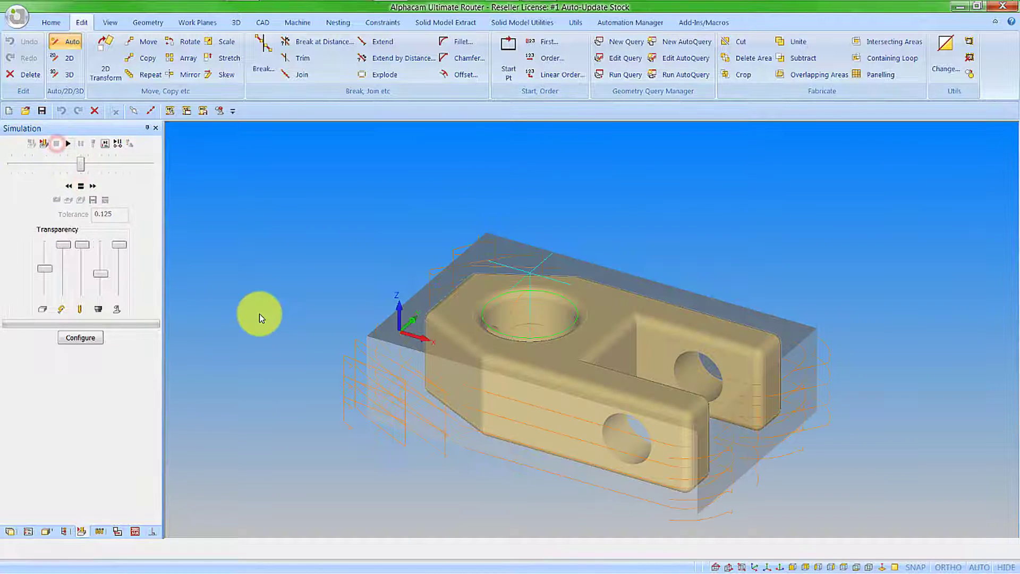
{"action": "left_click", "coordinate": [11, 532]}
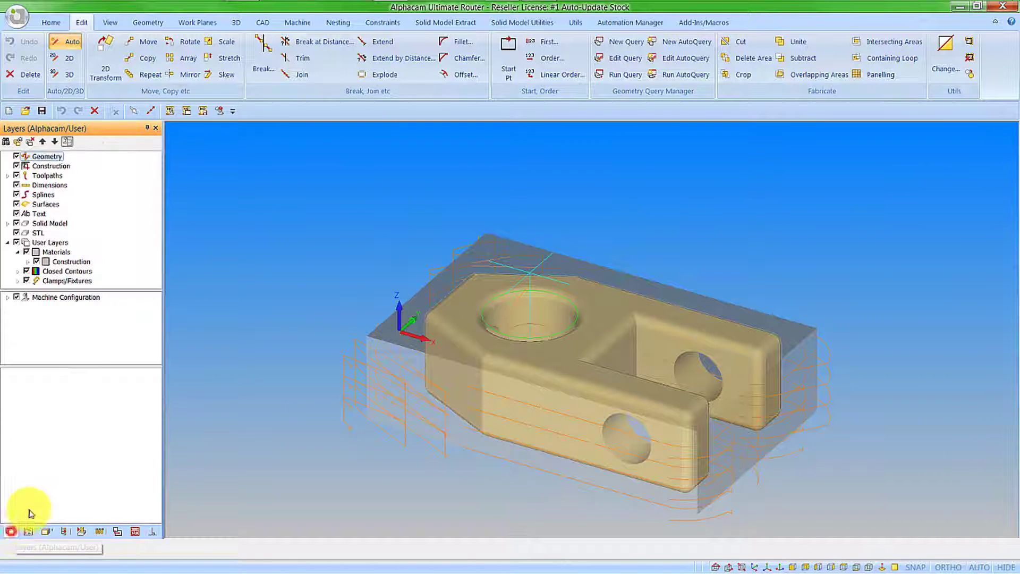
{"action": "left_click", "coordinate": [27, 262]}
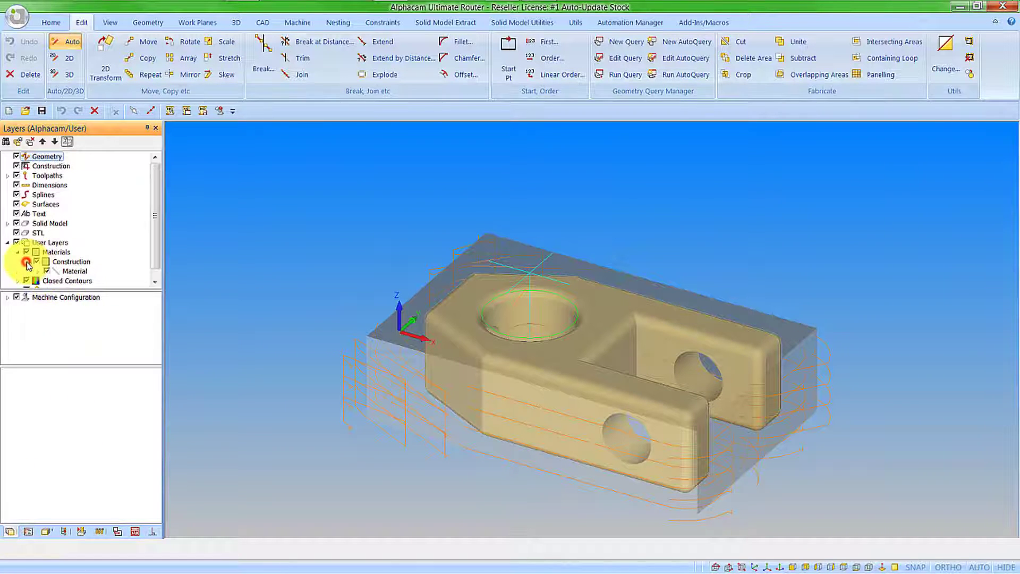
{"action": "left_click", "coordinate": [75, 272]}
{"action": "right_click", "coordinate": [76, 272]}
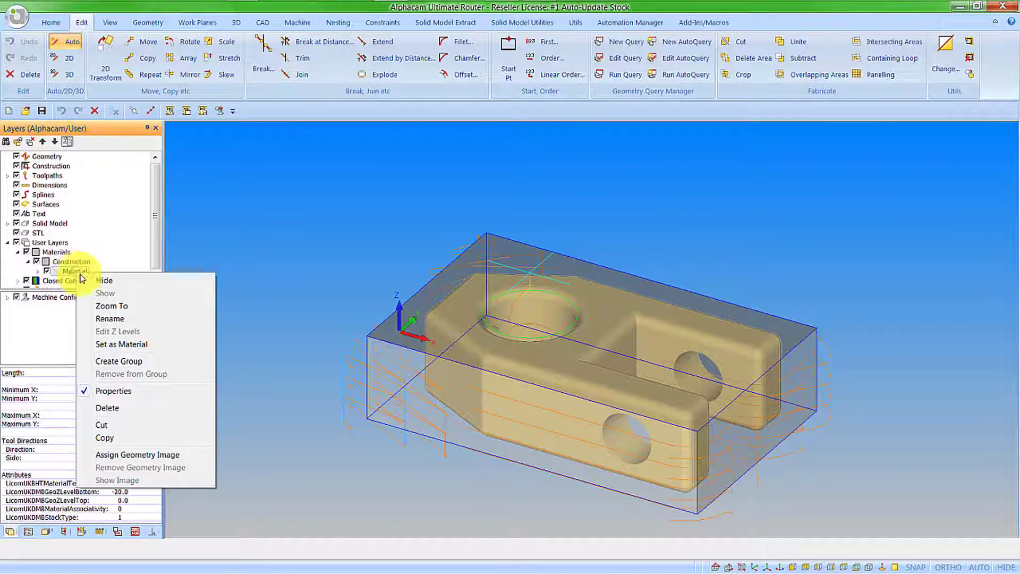
{"action": "left_click", "coordinate": [115, 345]}
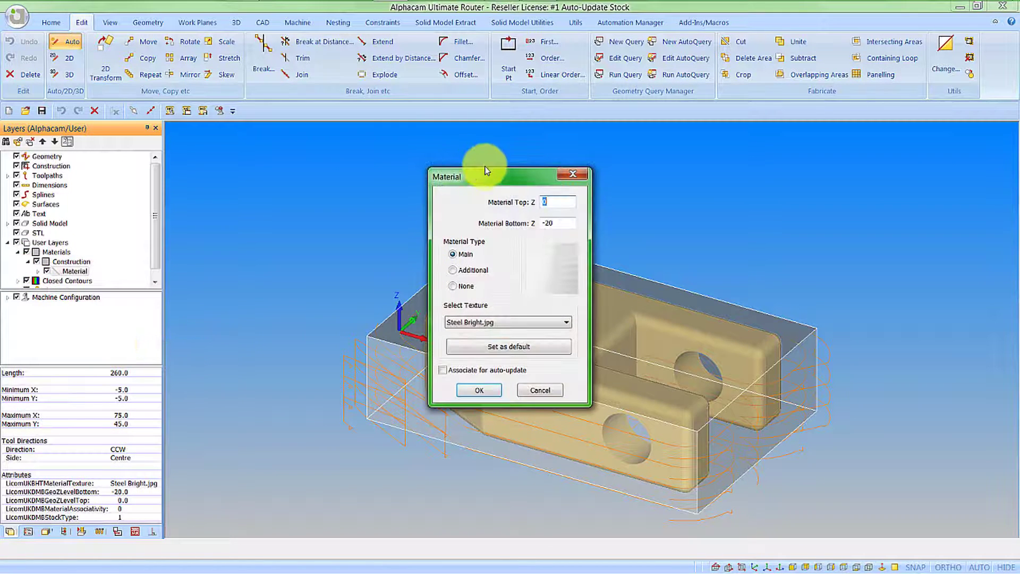
{"action": "left_click_drag", "start_coordinate": [485, 170], "coordinate": [346, 150]}
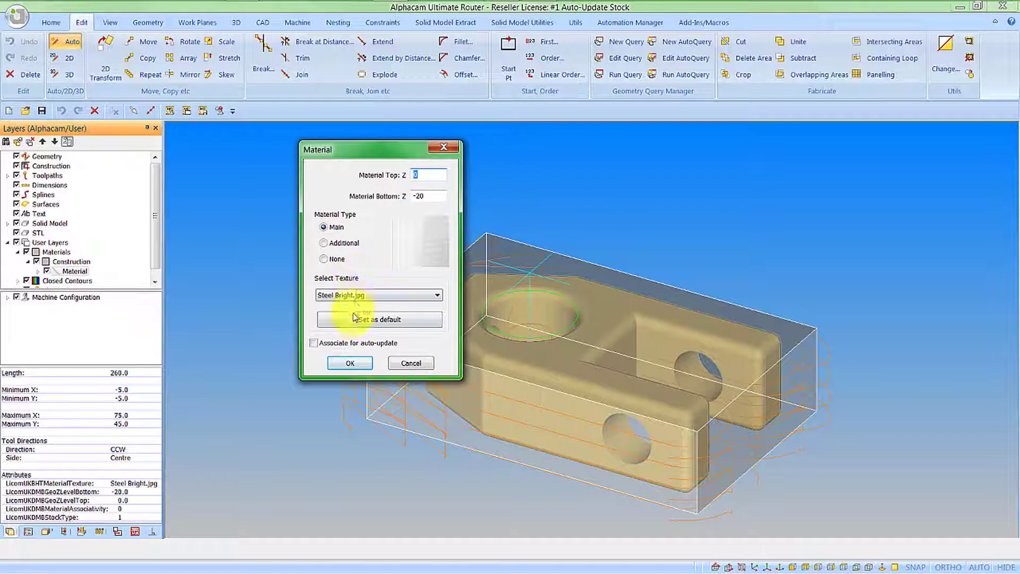
{"action": "left_click", "coordinate": [313, 344]}
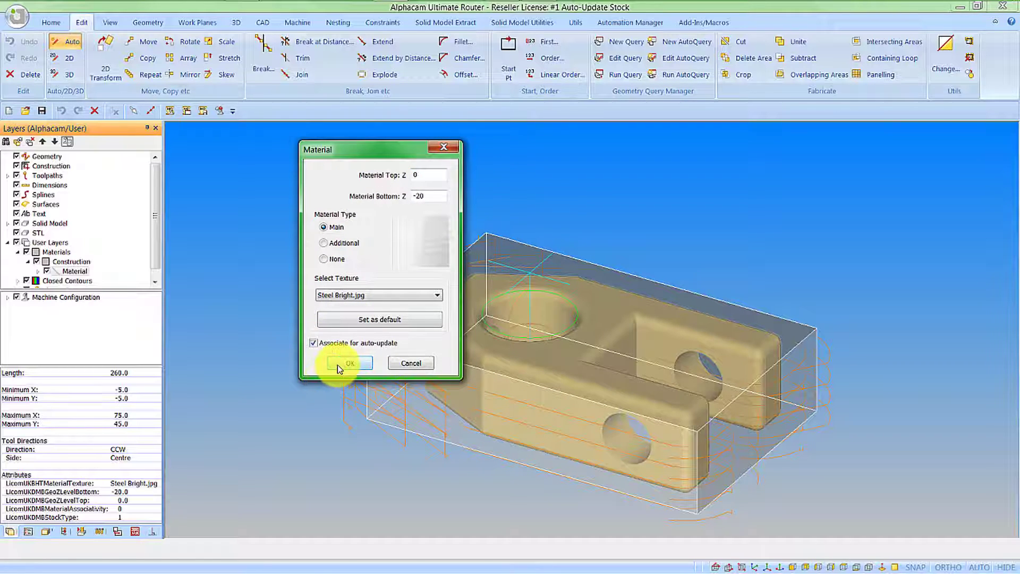
{"action": "left_click", "coordinate": [346, 363]}
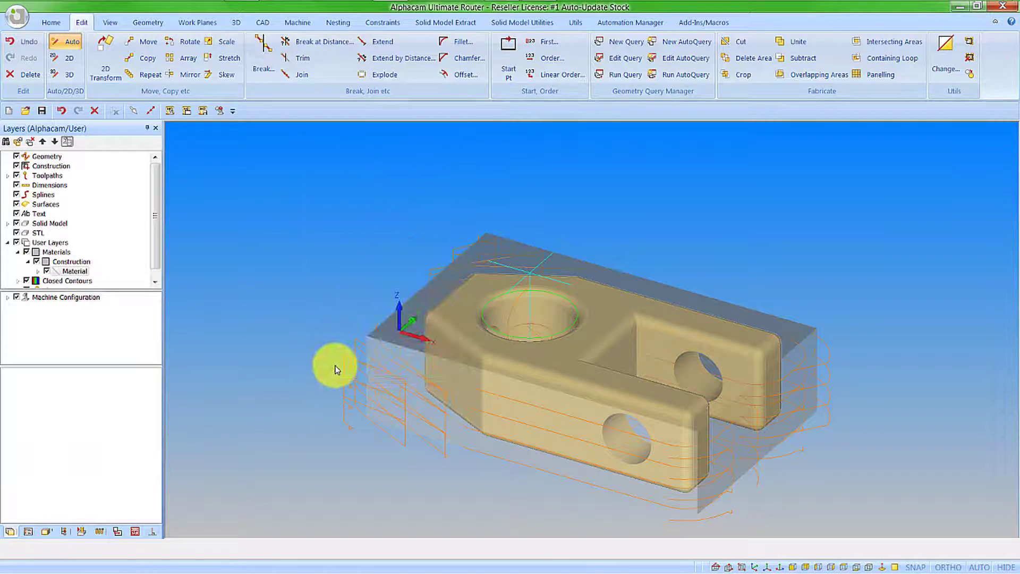
Edit Z CONTOUR ROUGHING to auto-update material from previous operations, accepting the remaining pages.
{"action": "left_click", "coordinate": [28, 532]}
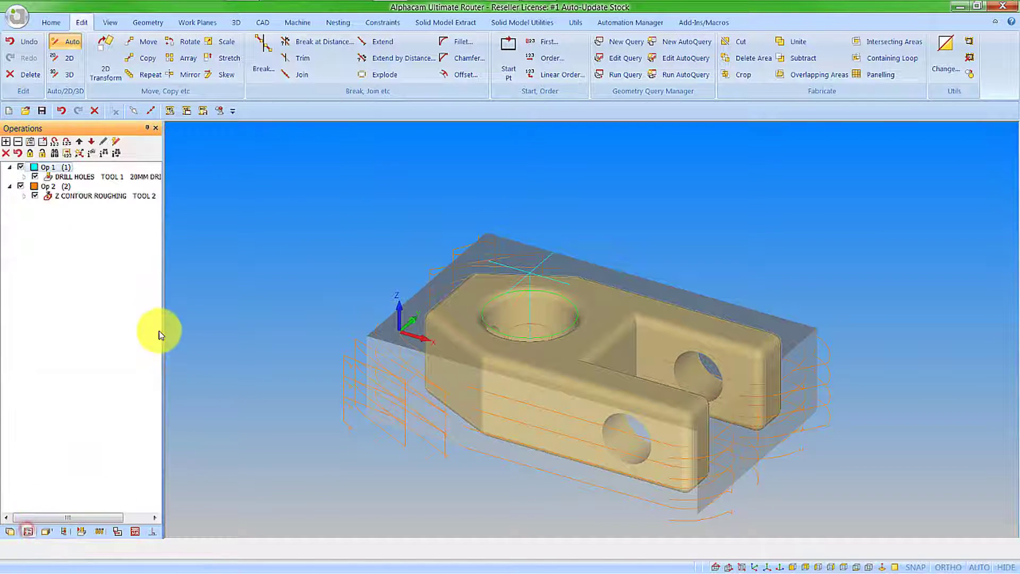
{"action": "right_click", "coordinate": [116, 201]}
{"action": "left_click", "coordinate": [133, 204]}
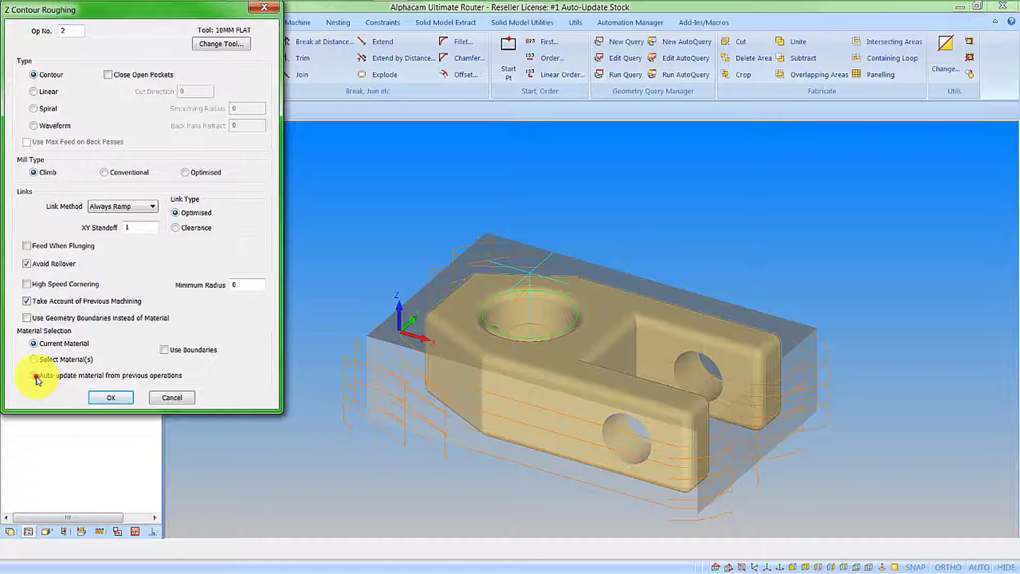
{"action": "left_click", "coordinate": [109, 399]}
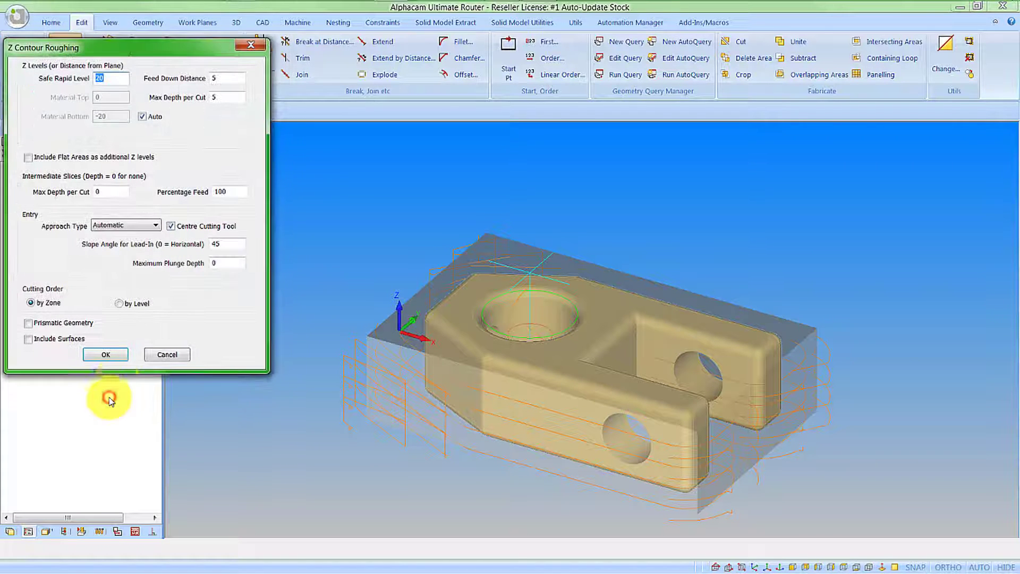
{"action": "left_click", "coordinate": [109, 356]}
{"action": "left_click", "coordinate": [111, 353]}
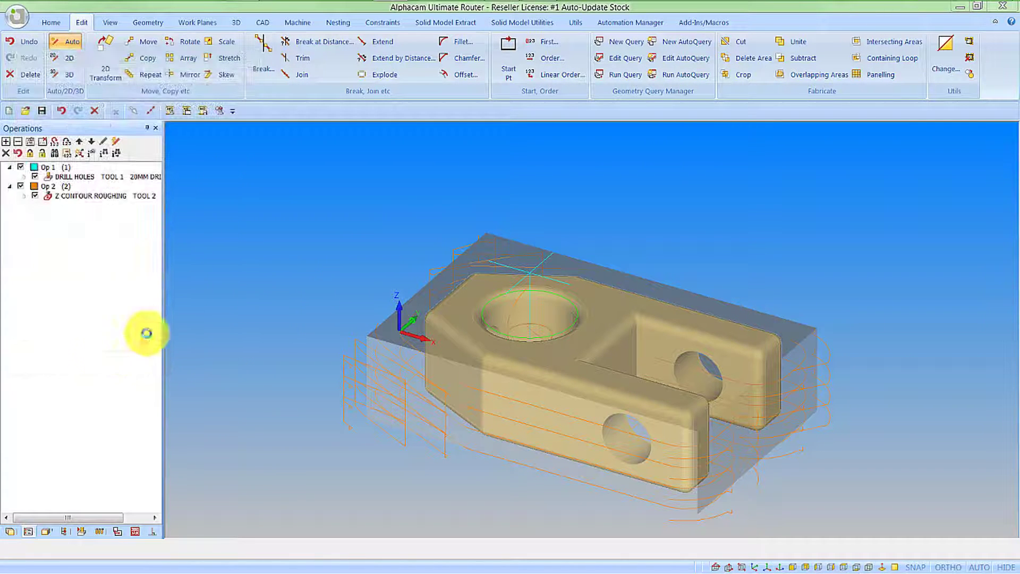
Mark the roughing operation out of date and update its toolpath.
{"action": "right_click", "coordinate": [99, 181]}
{"action": "left_click", "coordinate": [119, 196]}
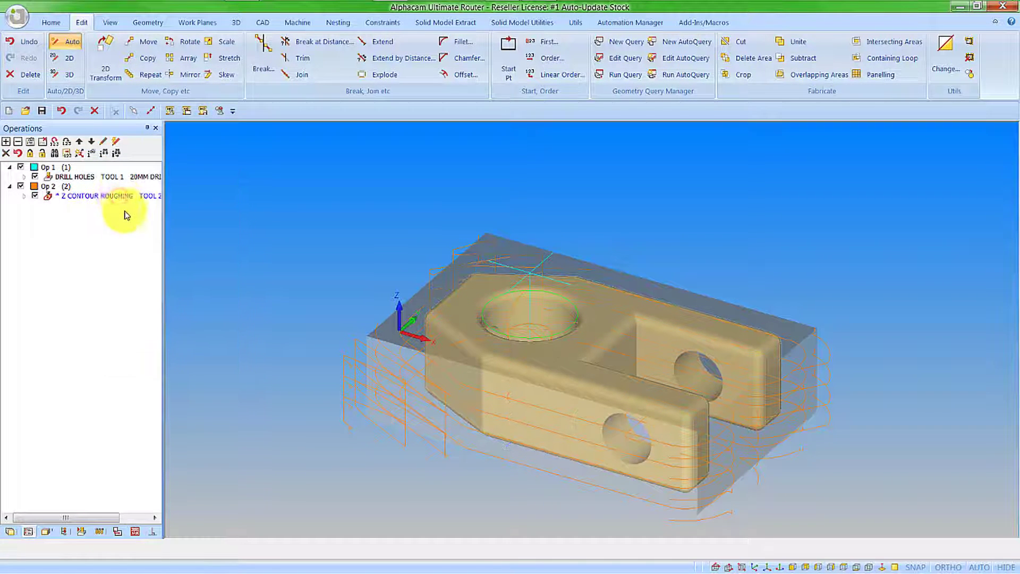
{"action": "right_click", "coordinate": [94, 196]}
{"action": "left_click", "coordinate": [115, 214]}
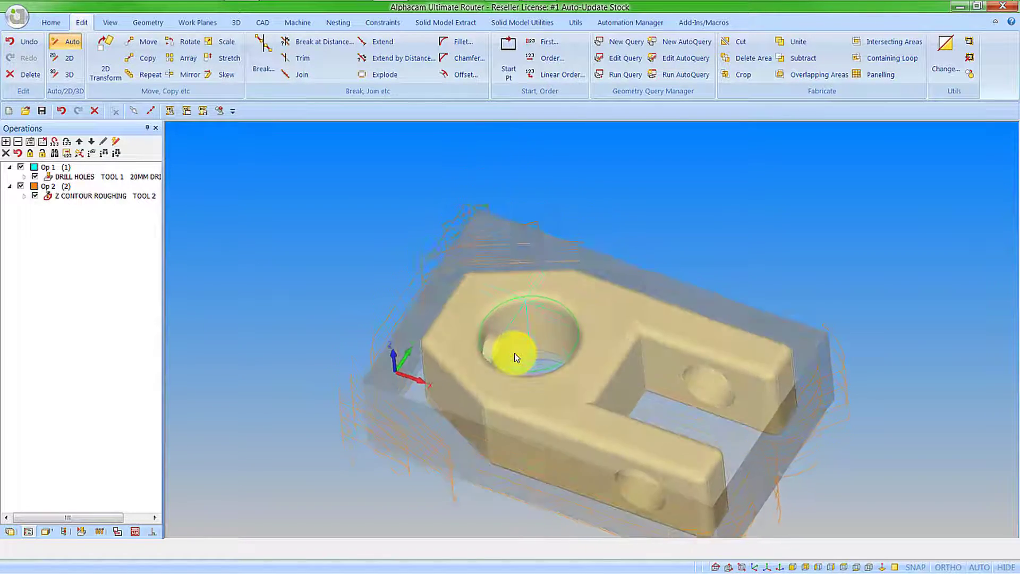
Play a solid simulation to verify the updated Z contour roughing.
{"action": "left_click", "coordinate": [80, 532]}
{"action": "left_click", "coordinate": [44, 143]}
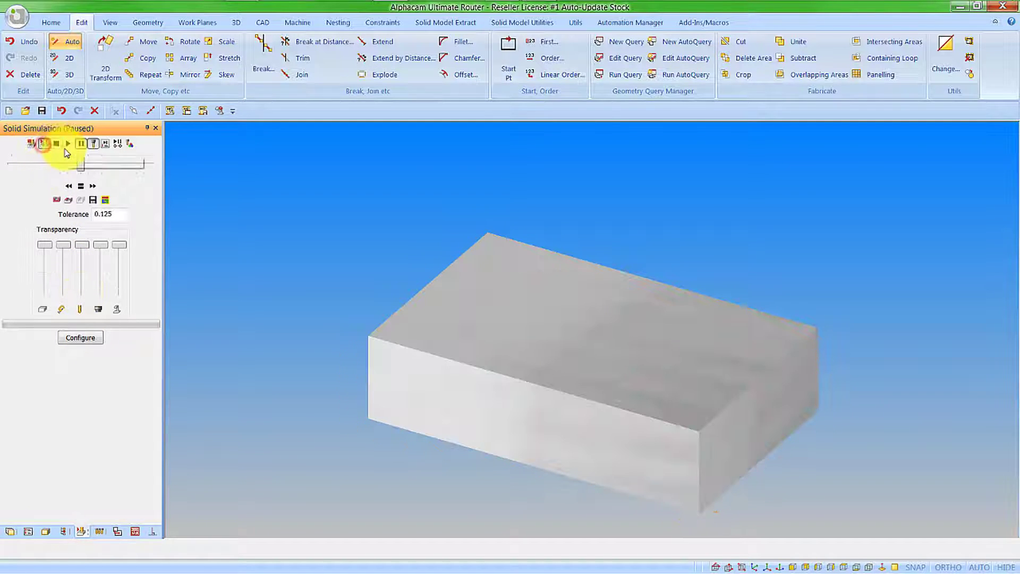
{"action": "left_click", "coordinate": [68, 143]}
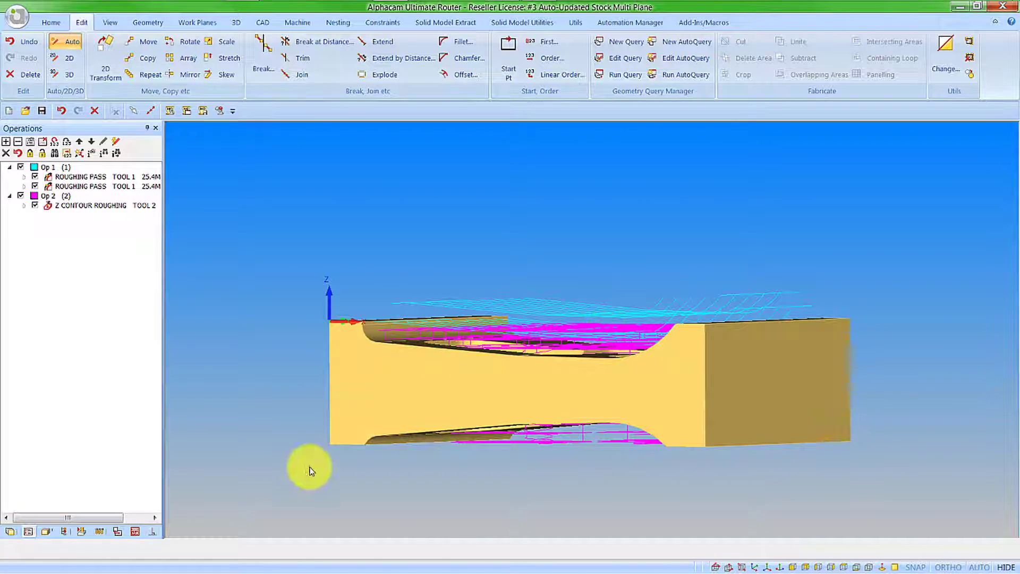
Run the multi-plane part's solid simulation at MAX speed through Op 1 and Op 2, then stop.
{"action": "left_click", "coordinate": [82, 532]}
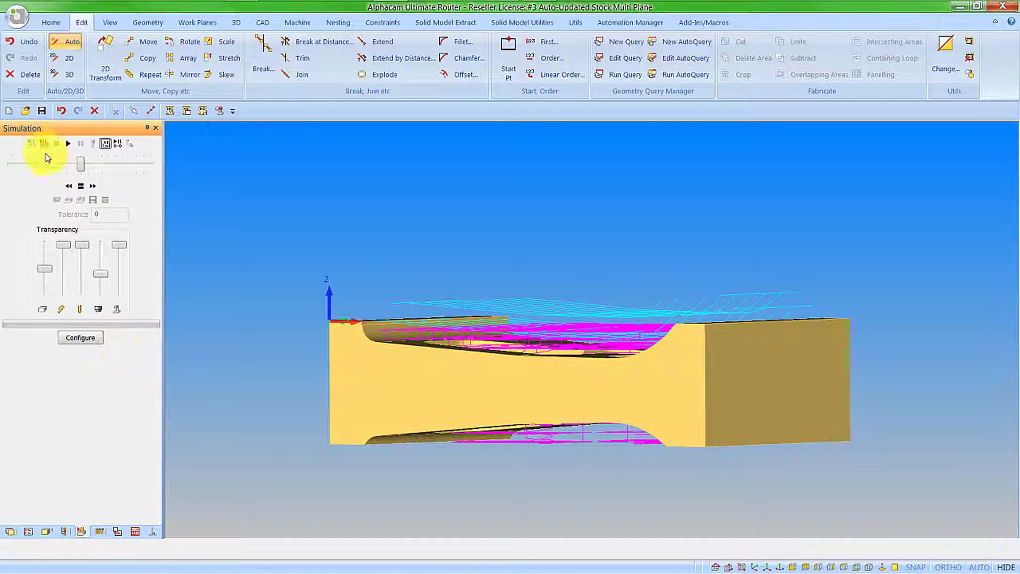
{"action": "left_click", "coordinate": [43, 143]}
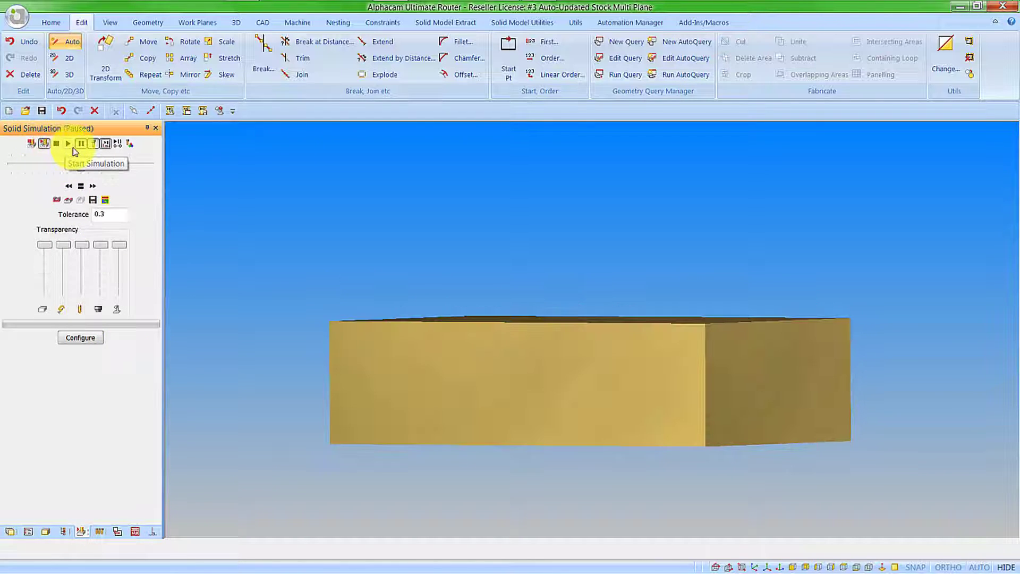
{"action": "left_click", "coordinate": [70, 145]}
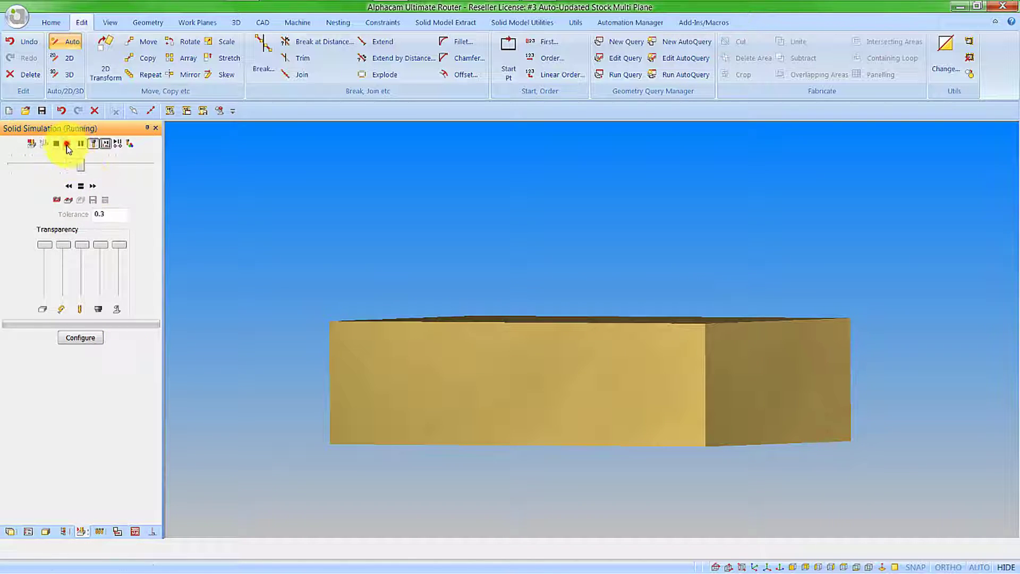
{"action": "left_click", "coordinate": [153, 169]}
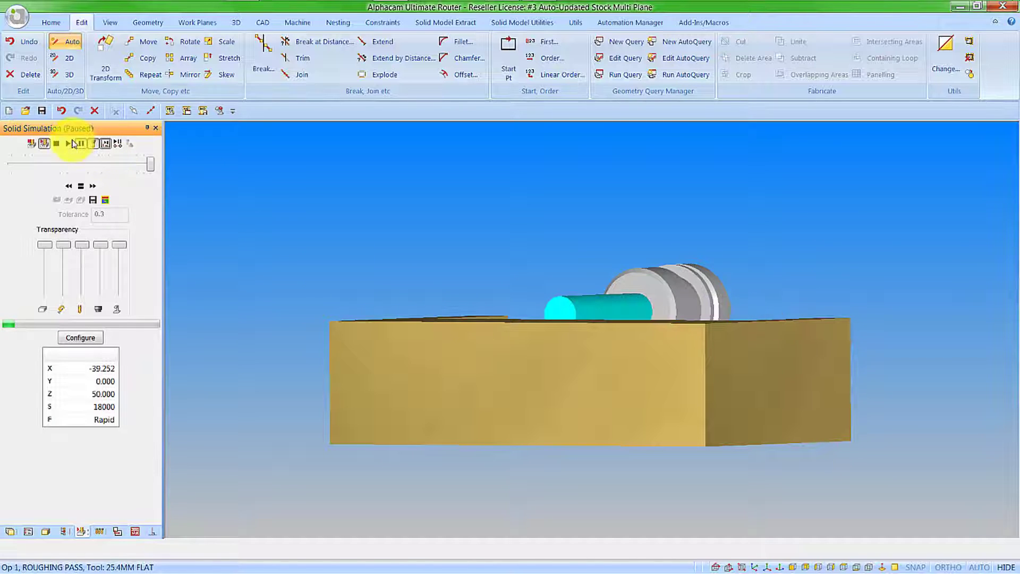
{"action": "left_click", "coordinate": [68, 144]}
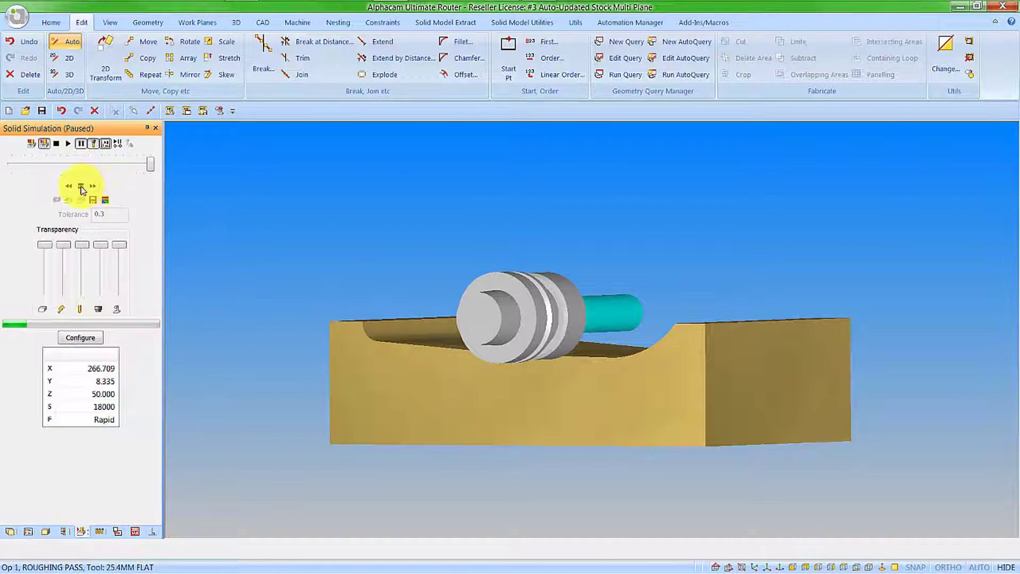
{"action": "left_click", "coordinate": [71, 145]}
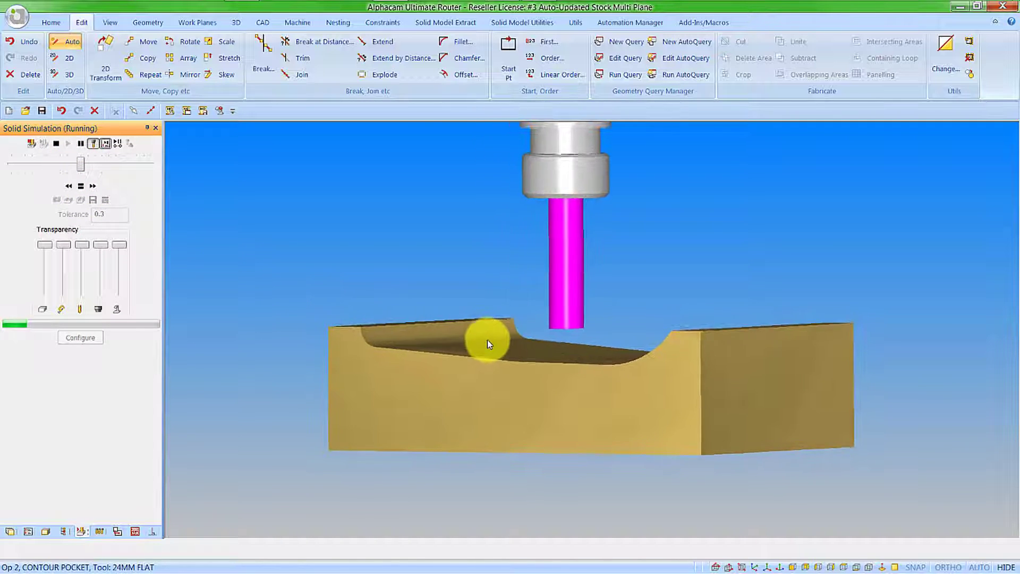
{"action": "middle_click_drag", "start_coordinate": [485, 342], "coordinate": [575, 374]}
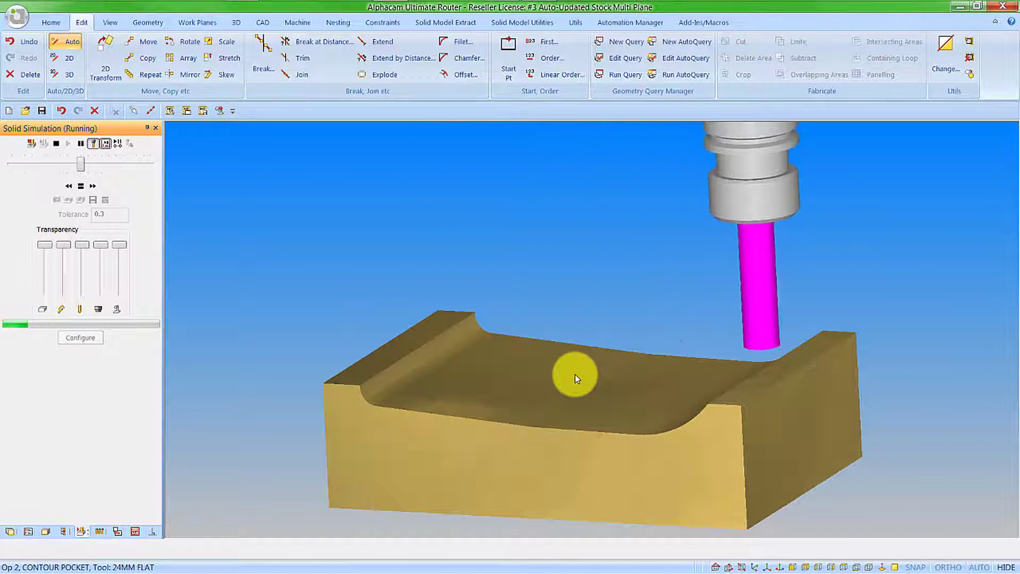
{"action": "left_click", "coordinate": [55, 144]}
Exit simulation and set the Material layer as stock (Z 0 to -85), associated for auto-update.
{"action": "left_click", "coordinate": [44, 146]}
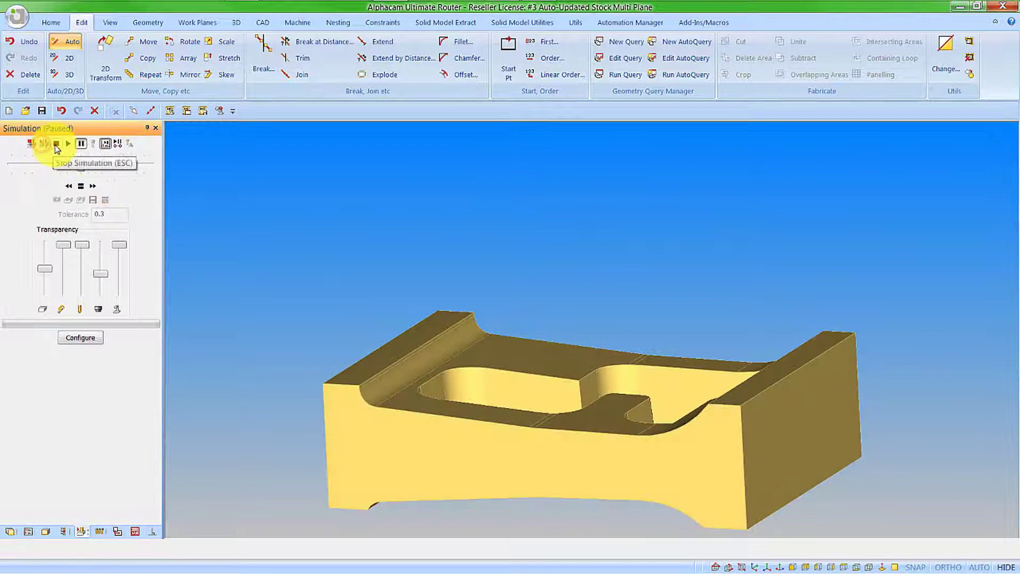
{"action": "left_click", "coordinate": [56, 144]}
{"action": "left_click", "coordinate": [13, 531]}
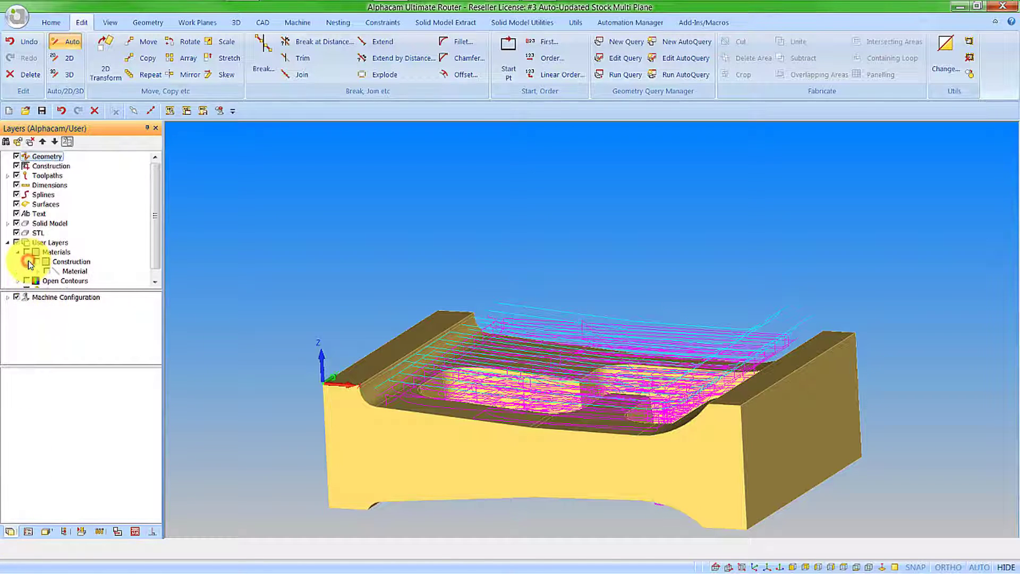
{"action": "right_click", "coordinate": [75, 272]}
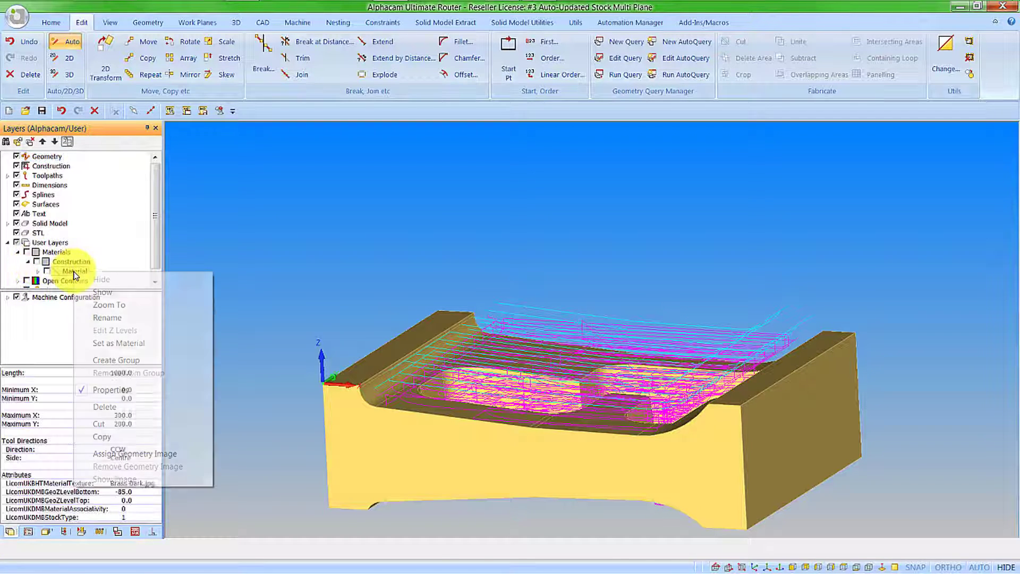
{"action": "left_click", "coordinate": [106, 343]}
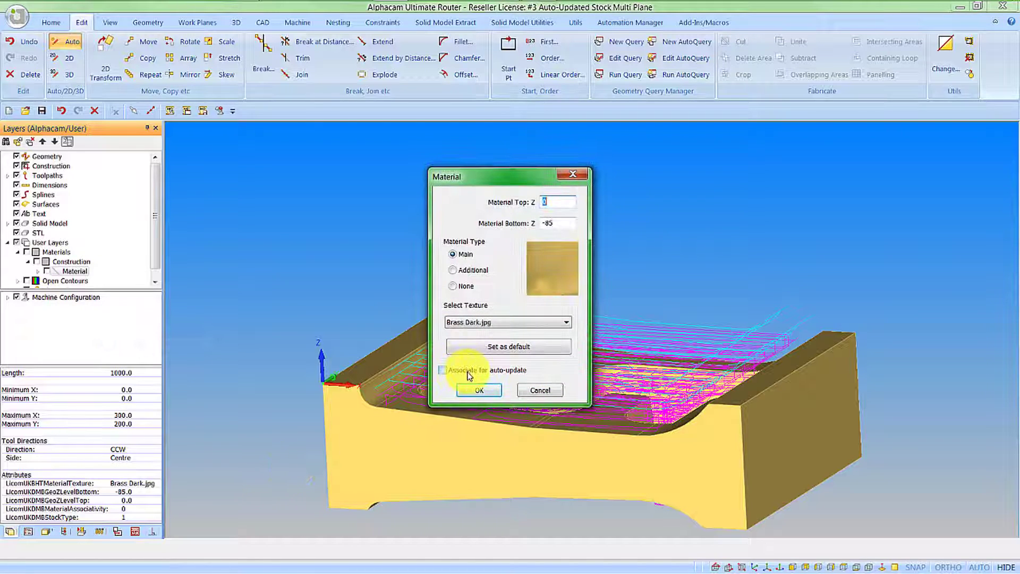
{"action": "left_click", "coordinate": [467, 371]}
{"action": "left_click", "coordinate": [477, 391]}
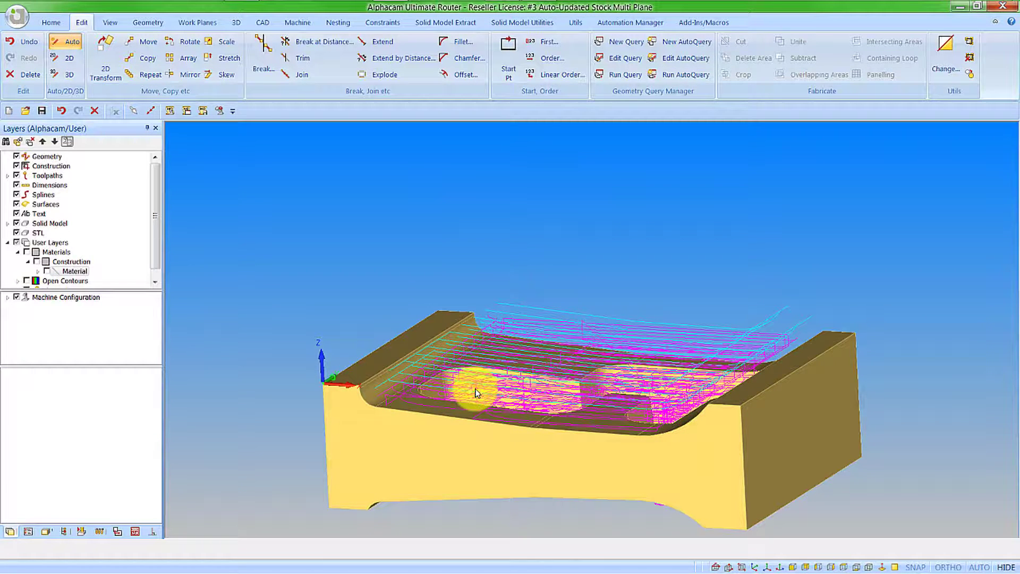
Switch Z Contour Roughing to auto-update material from previous operations and regenerate its toolpath.
{"action": "left_click", "coordinate": [28, 532]}
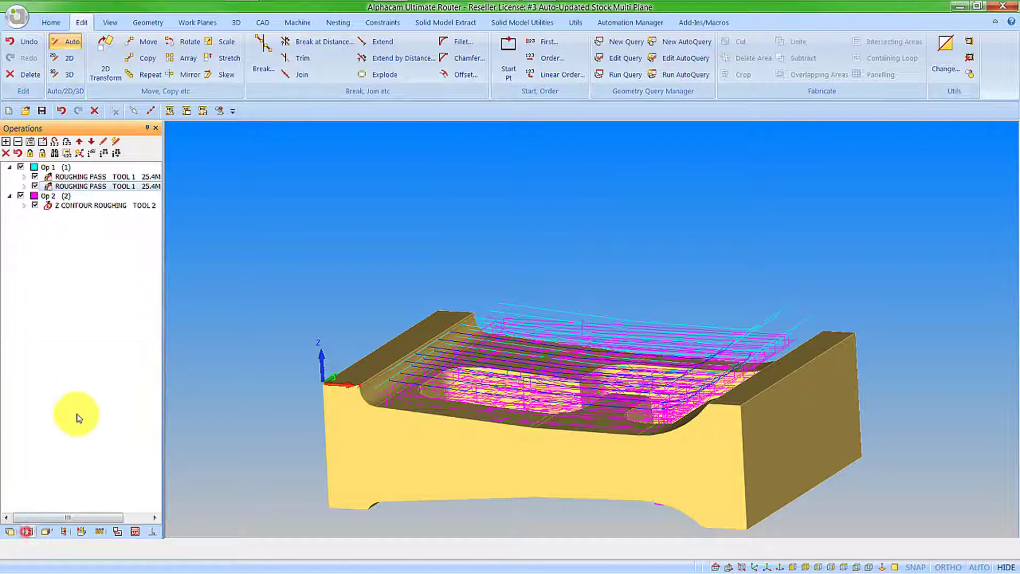
{"action": "right_click", "coordinate": [94, 212]}
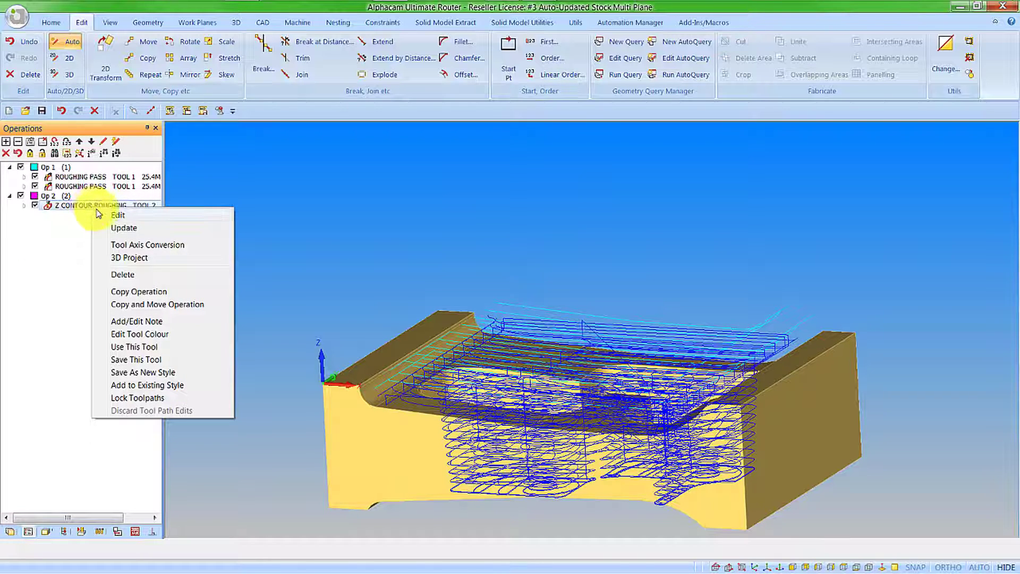
{"action": "left_click", "coordinate": [114, 216]}
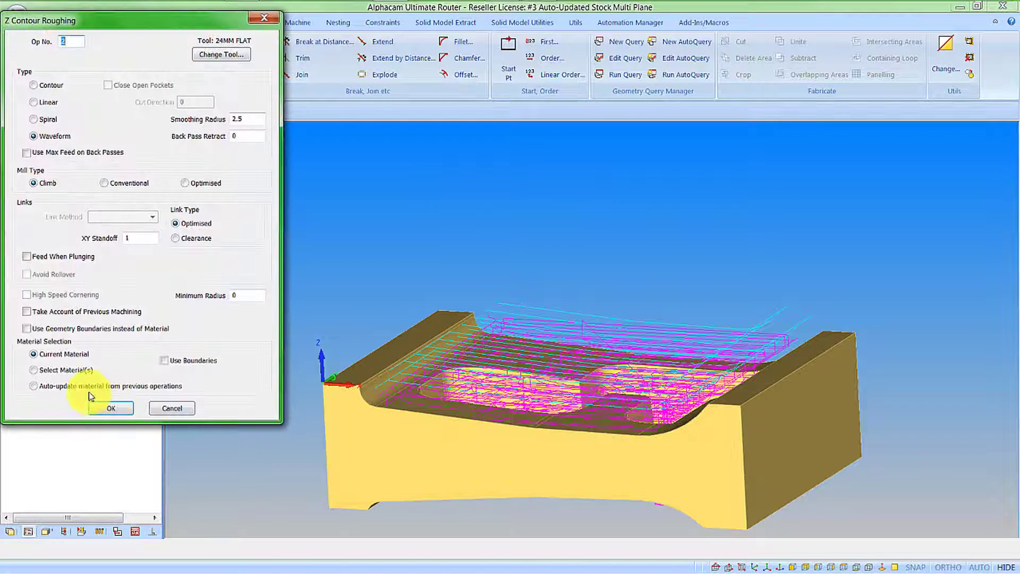
{"action": "left_click", "coordinate": [109, 409]}
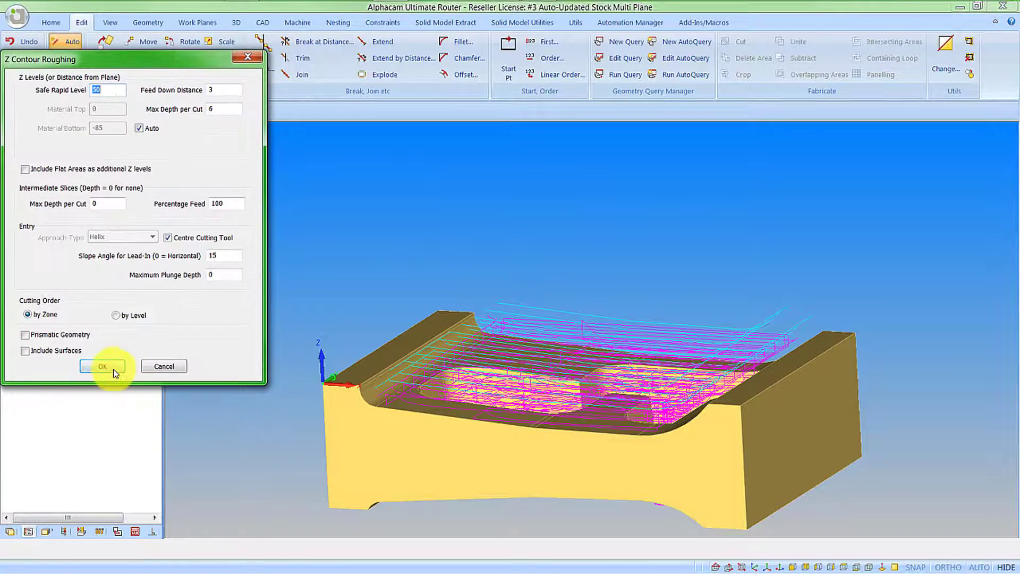
{"action": "left_click", "coordinate": [112, 370]}
{"action": "left_click", "coordinate": [113, 367]}
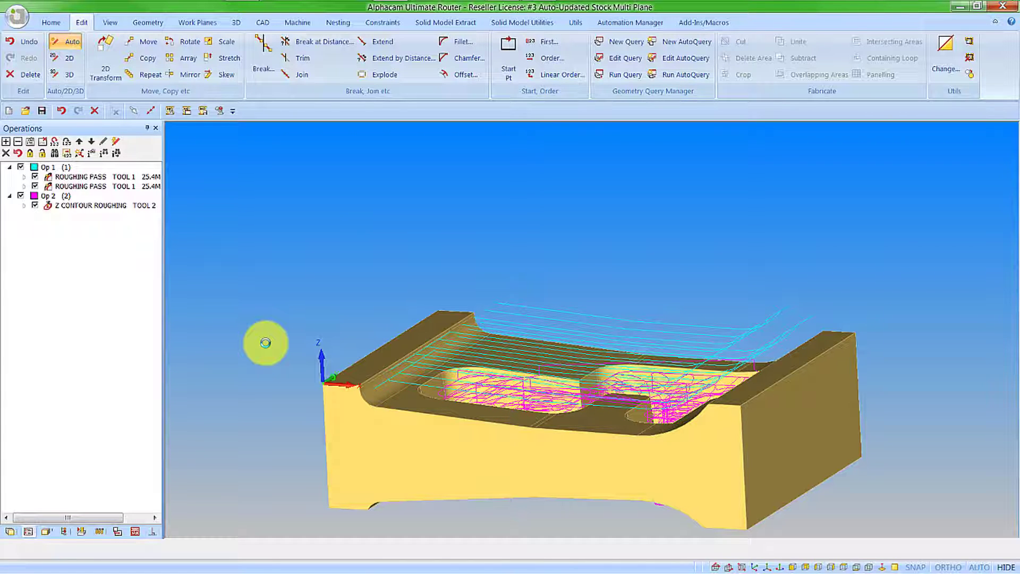
Tilt the view and run the solid simulation at MAX speed into Op 2's contour pocket.
{"action": "key", "text": "Up"}
{"action": "key", "text": "Up"}
{"action": "key", "text": "Up"}
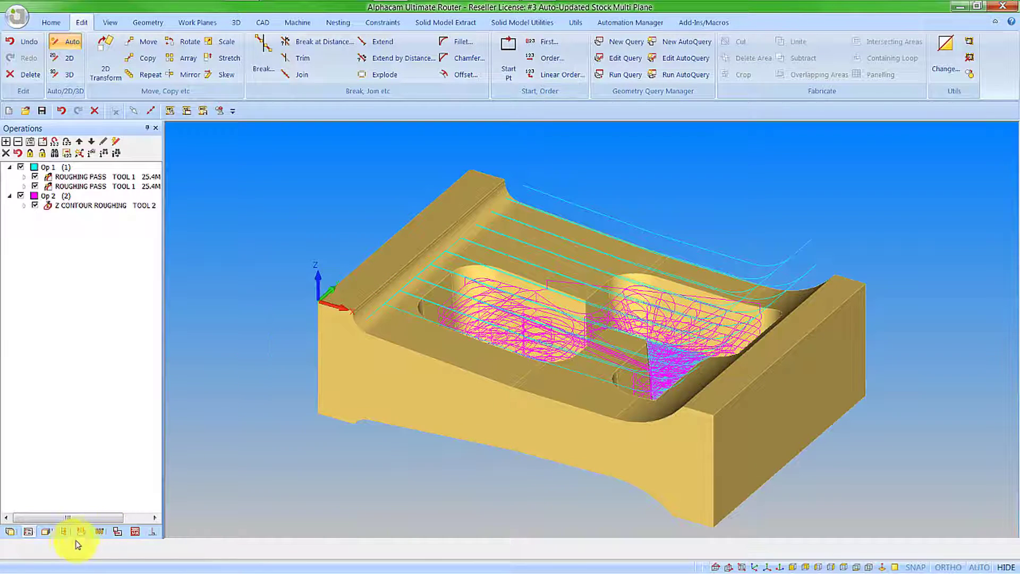
{"action": "left_click", "coordinate": [82, 531]}
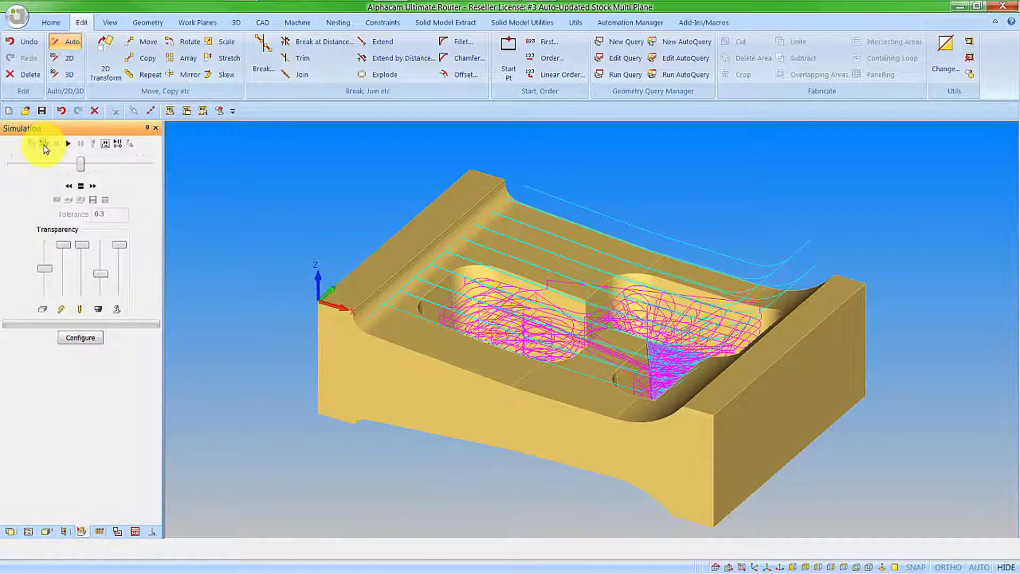
{"action": "left_click", "coordinate": [45, 144]}
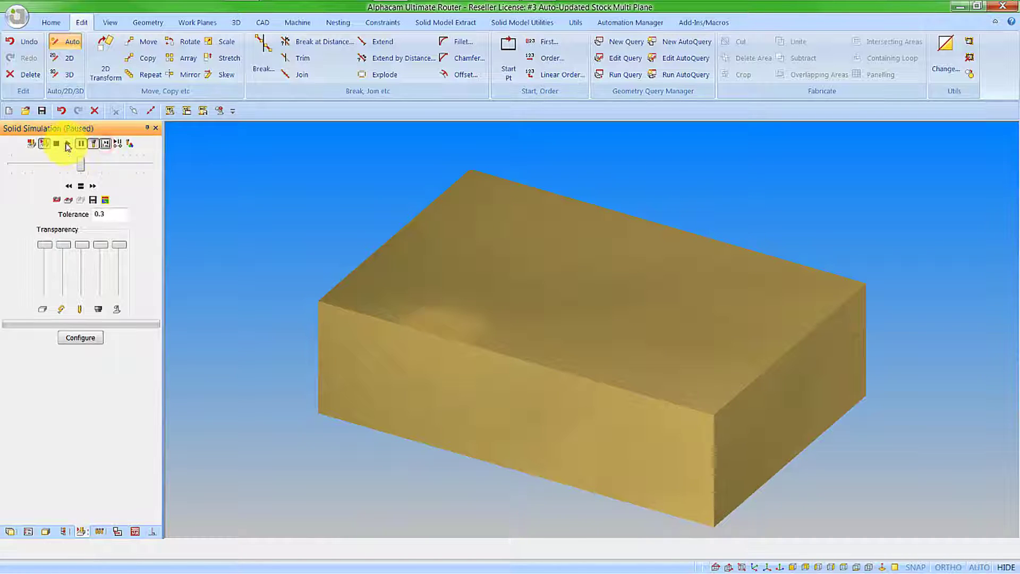
{"action": "left_click", "coordinate": [68, 144]}
{"action": "left_click_drag", "start_coordinate": [81, 165], "coordinate": [158, 166]}
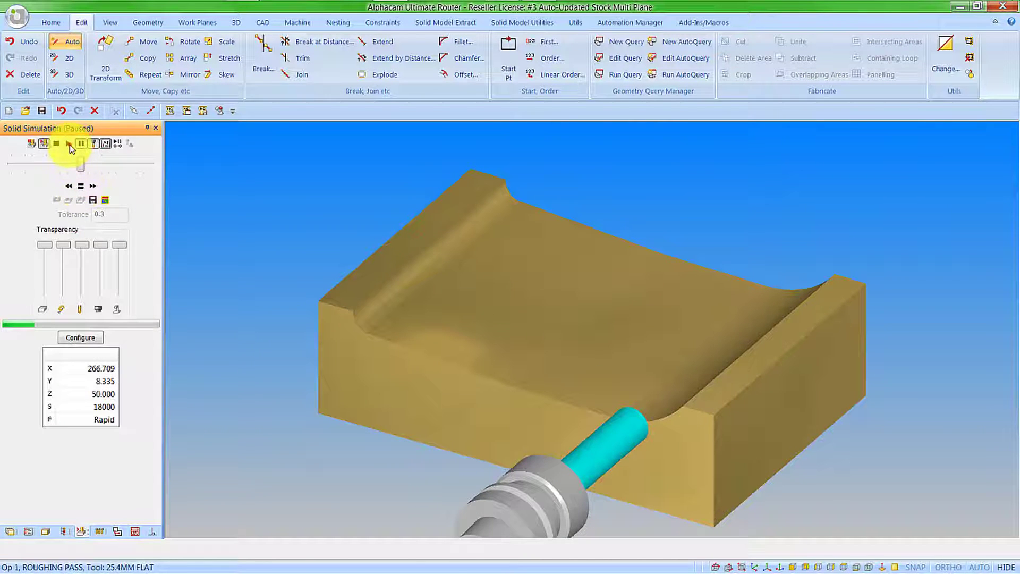
{"action": "left_click", "coordinate": [69, 144]}
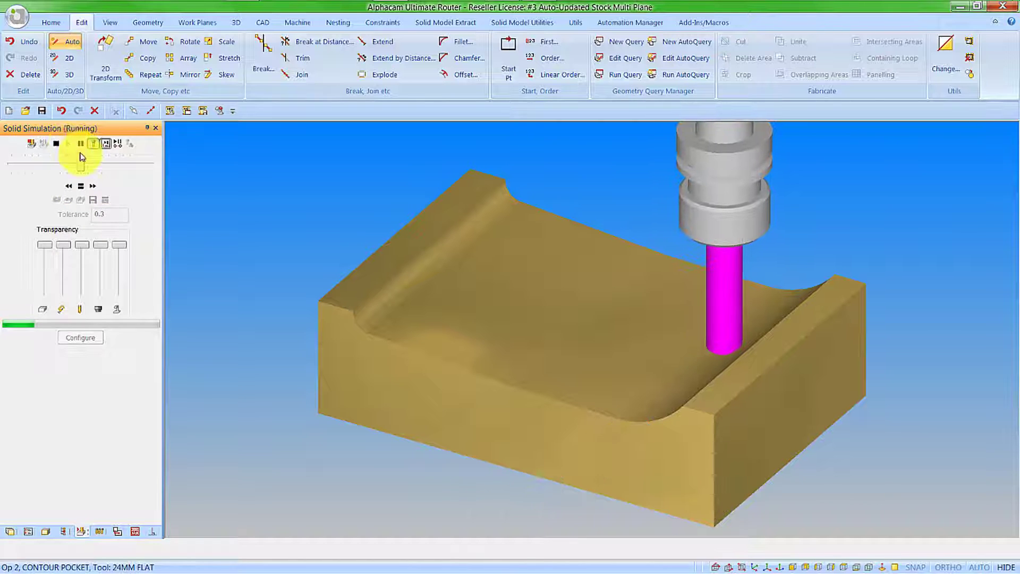
{"action": "left_click_drag", "start_coordinate": [80, 166], "coordinate": [109, 169]}
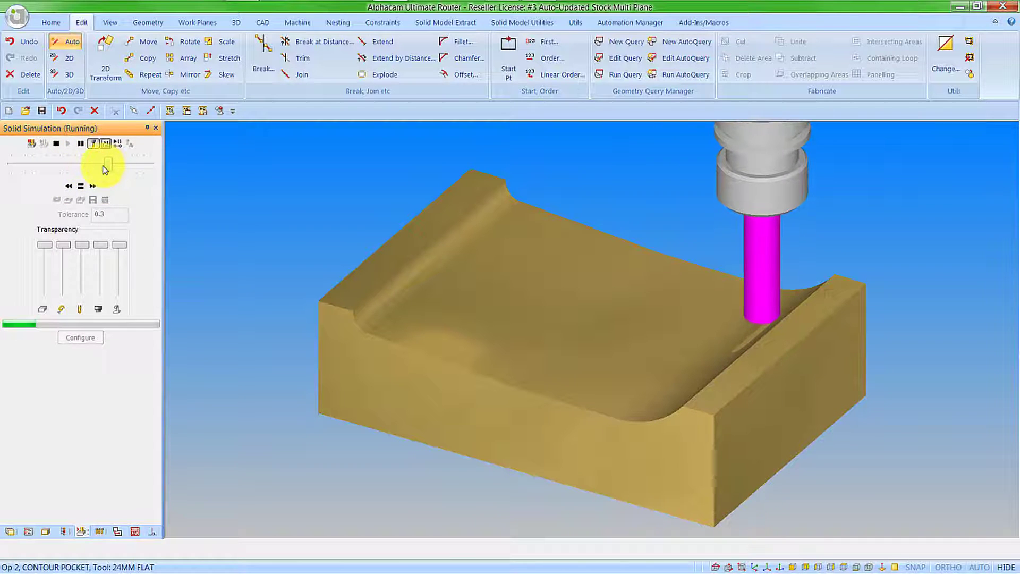
{"action": "mouse_move", "coordinate": [105, 169]}
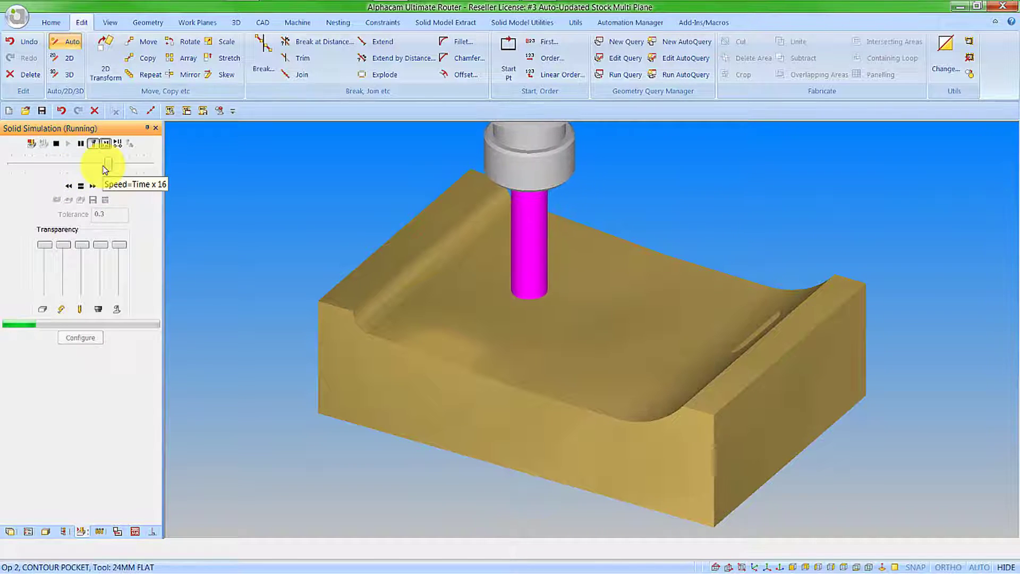
{"action": "left_click_drag", "start_coordinate": [105, 169], "coordinate": [149, 170]}
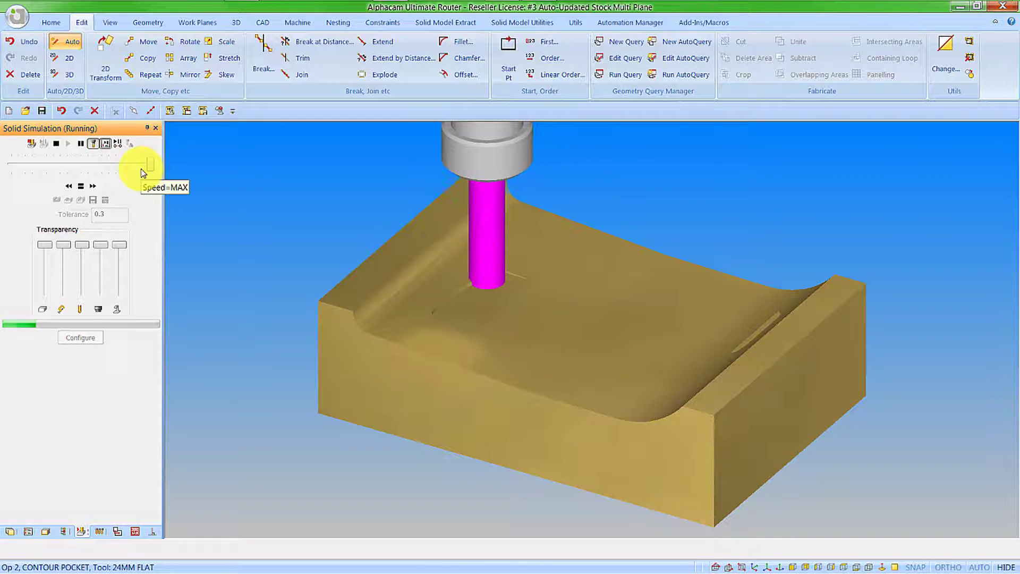